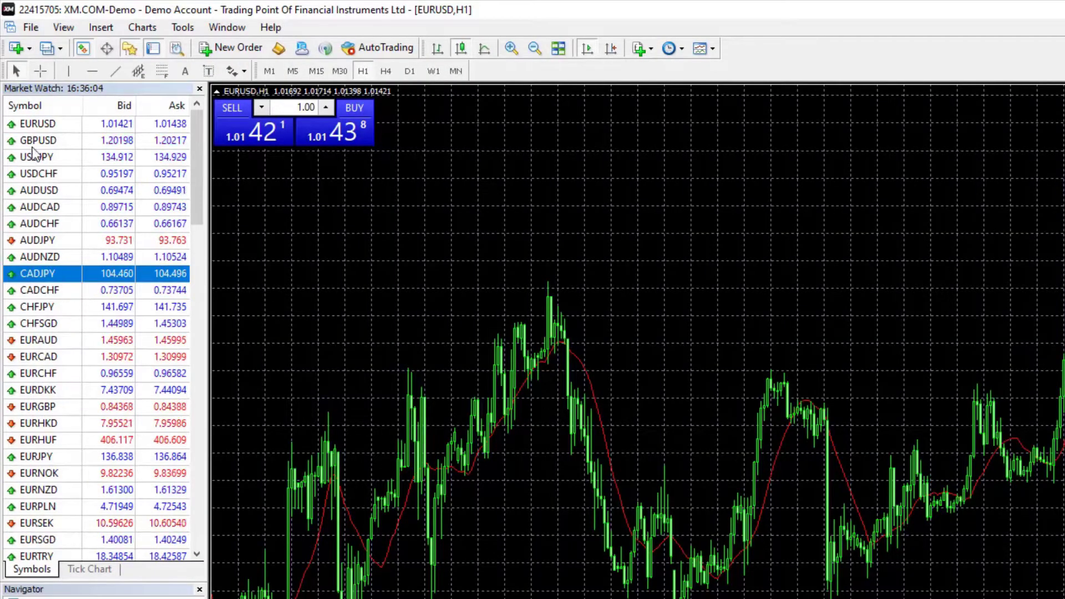
# Step: Display the spread of each symbol in the Market Watch list
pyautogui.click(34, 124)
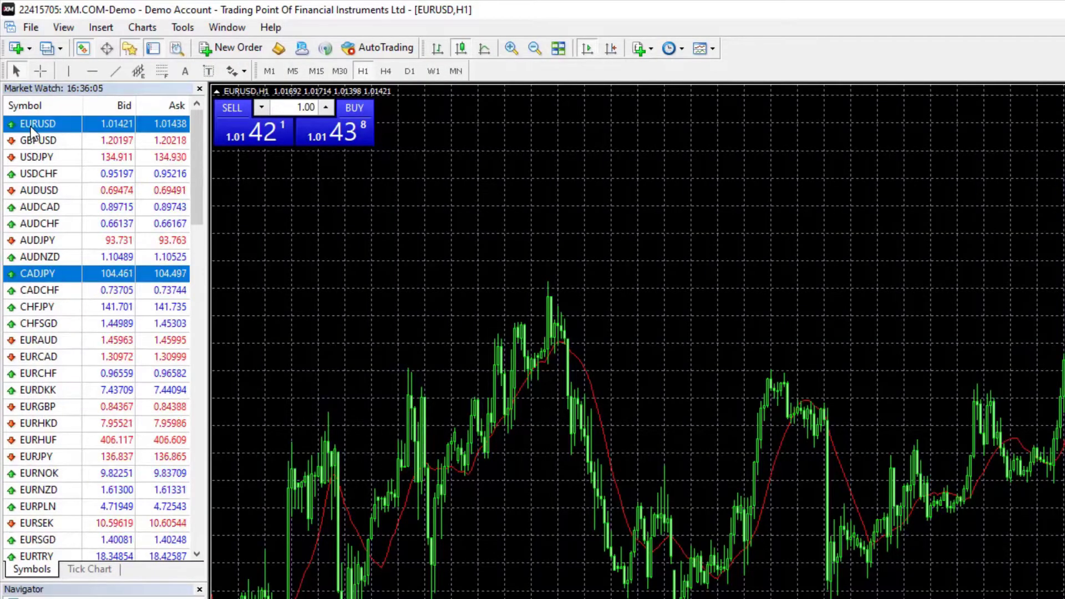
pyautogui.rightClick(131, 125)
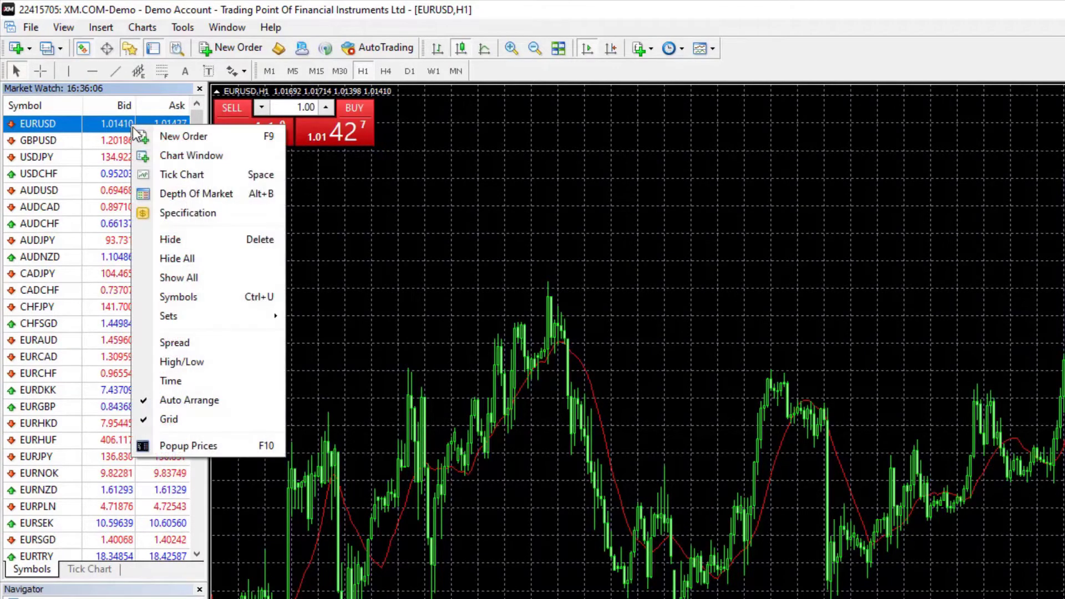
pyautogui.click(171, 347)
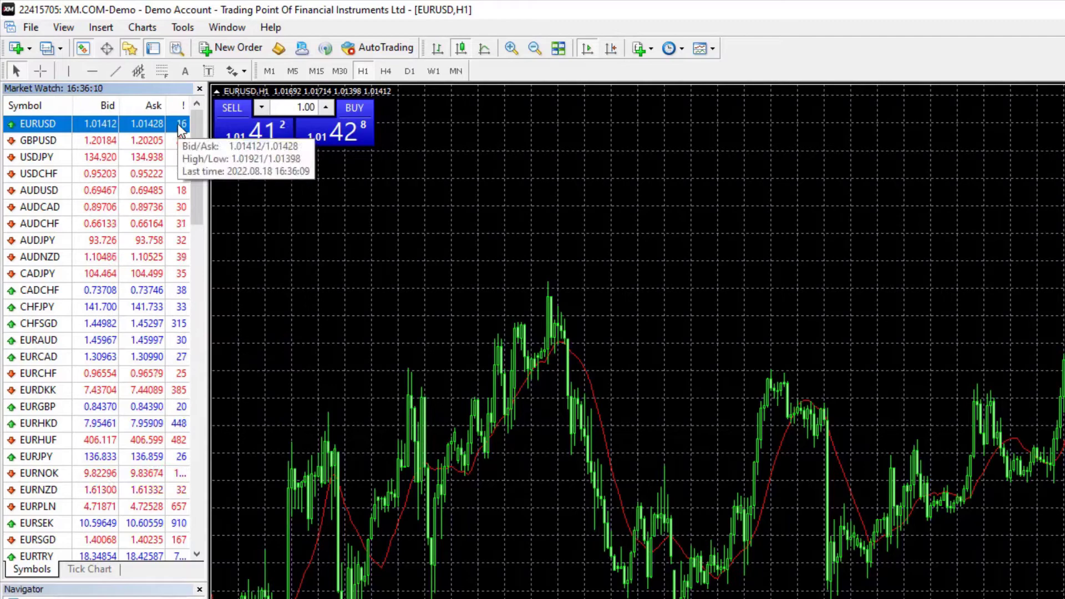
# Step: Open the EURUSD contract specification and examine its contract size, volume limits, swap type, and long and short swaps
pyautogui.rightClick(45, 124)
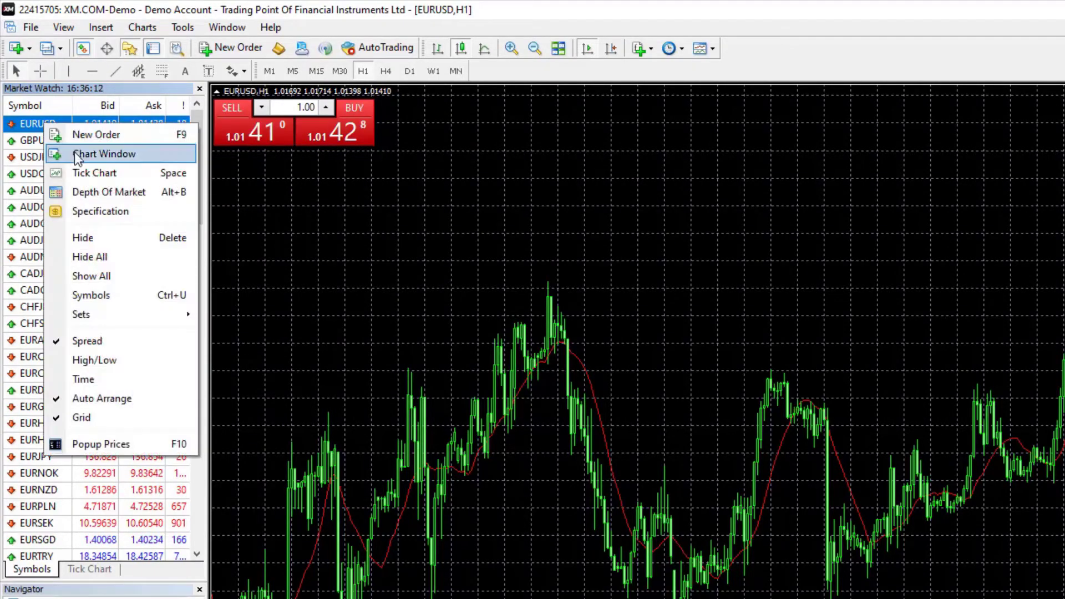
pyautogui.click(89, 210)
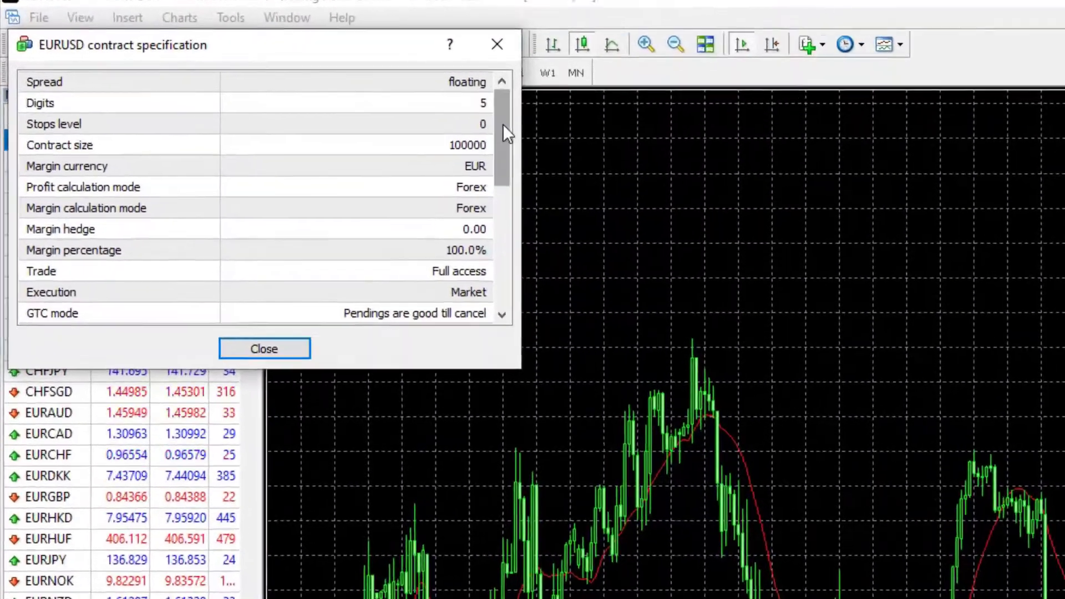
pyautogui.moveTo(398, 113); pyautogui.dragTo(398, 157)
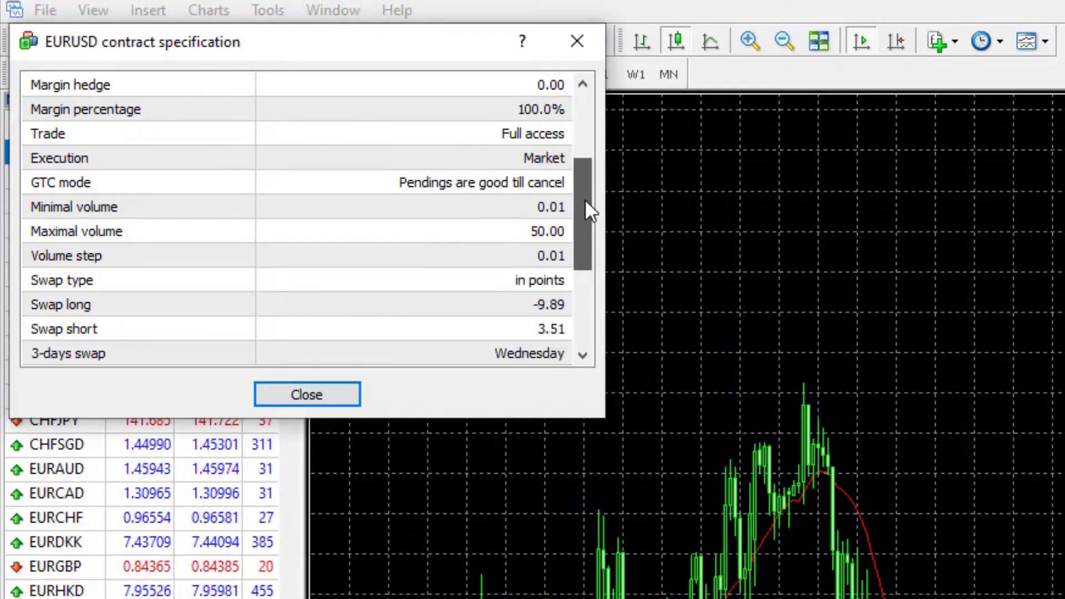
pyautogui.moveTo(584, 198); pyautogui.dragTo(578, 228)
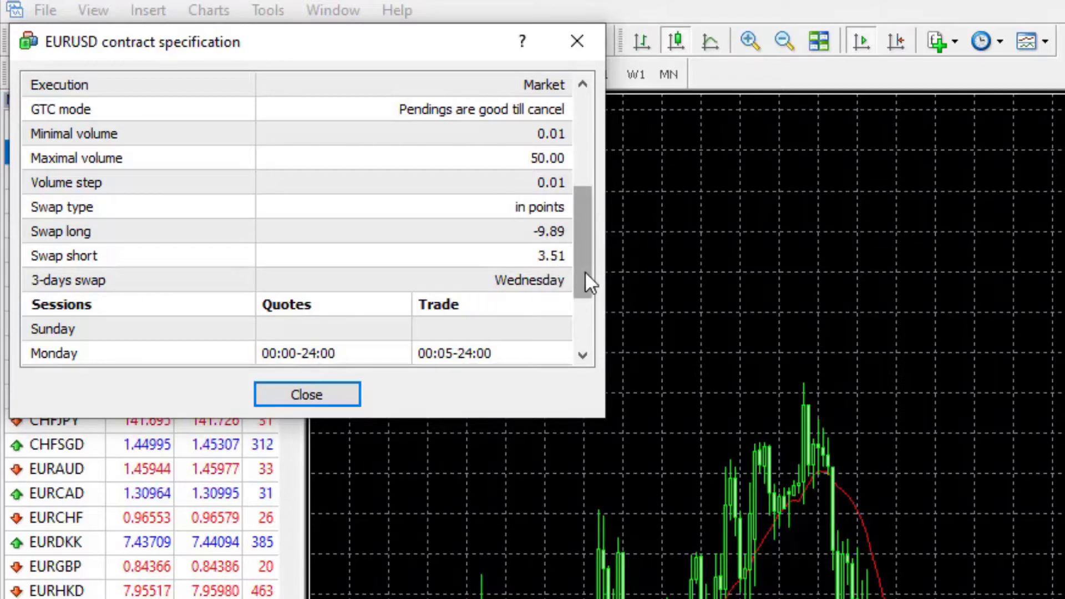
pyautogui.moveTo(585, 281); pyautogui.dragTo(581, 223)
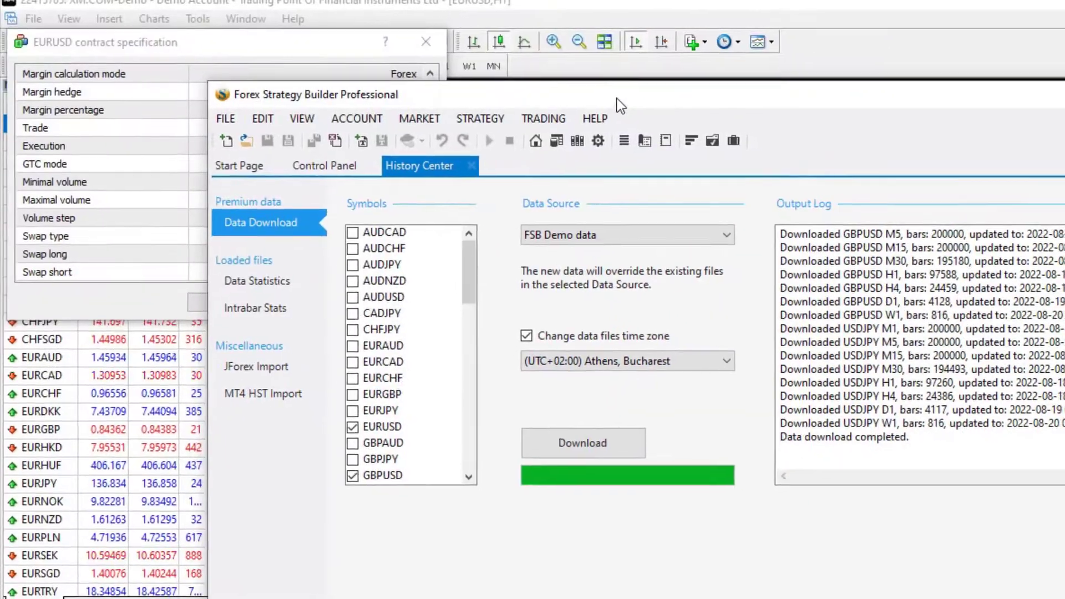
# Step: Switch to Forex Strategy Builder Professional, place its window beside the contract specification, and open the EURUSD symbol settings
pyautogui.moveTo(458, 4); pyautogui.dragTo(849, 5)
pyautogui.moveTo(855, 100); pyautogui.dragTo(837, 103)
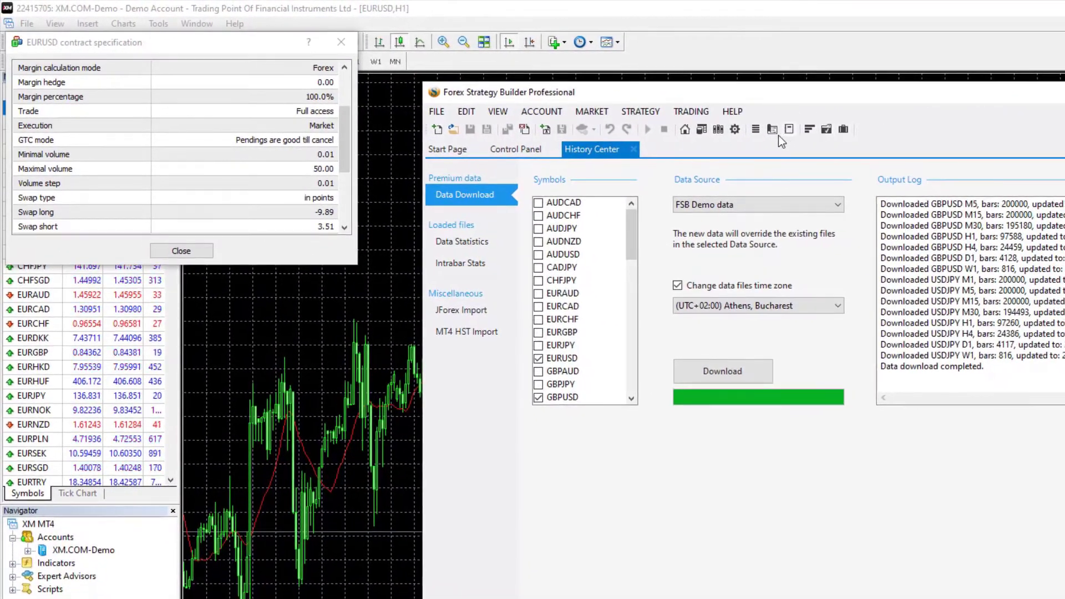
pyautogui.click(734, 131)
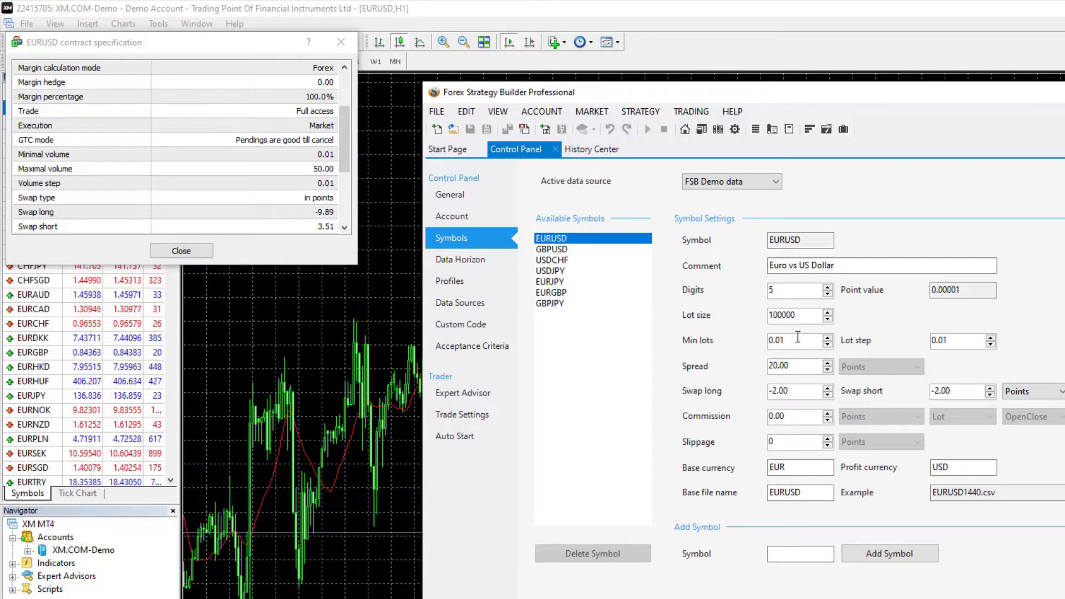
# Step: Set EURUSD's swap long to -9.89 and swap short to 3.51, keeping the swap unit as Points
pyautogui.moveTo(795, 391)
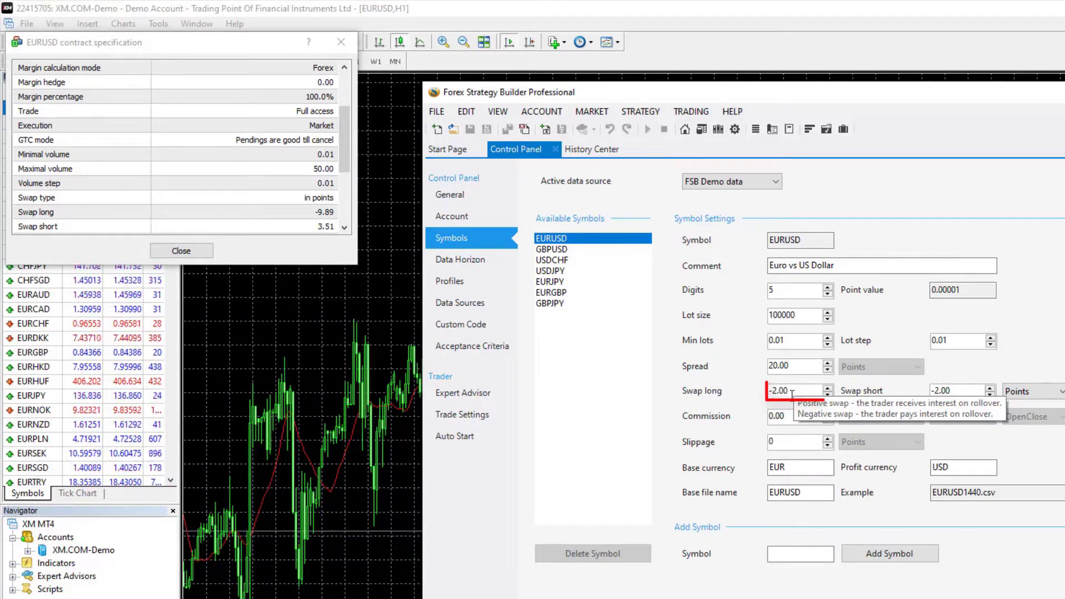
pyautogui.moveTo(794, 392); pyautogui.dragTo(775, 397)
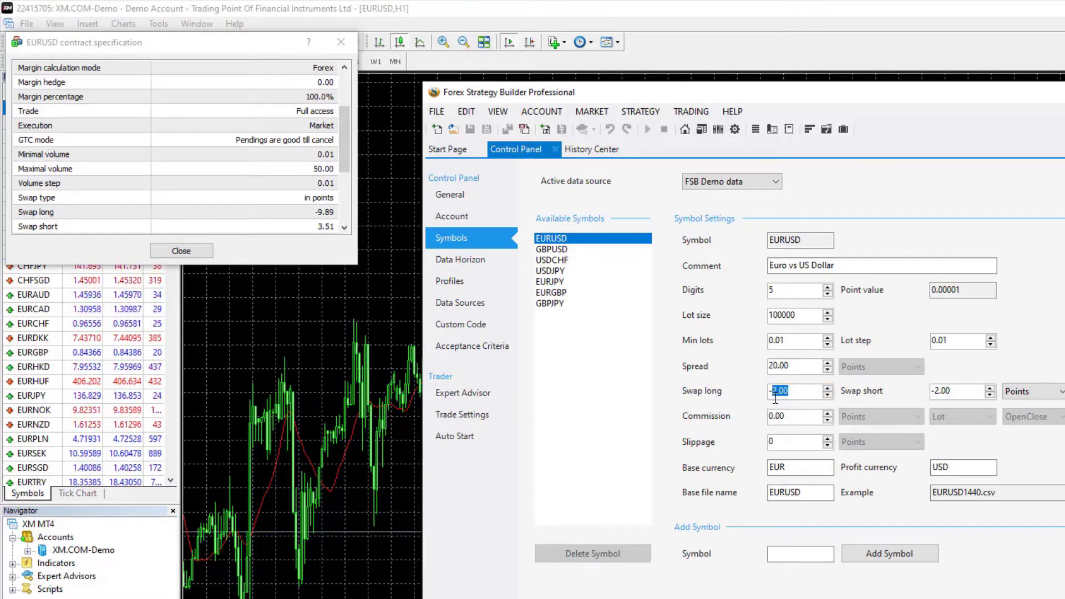
pyautogui.write('9.89')
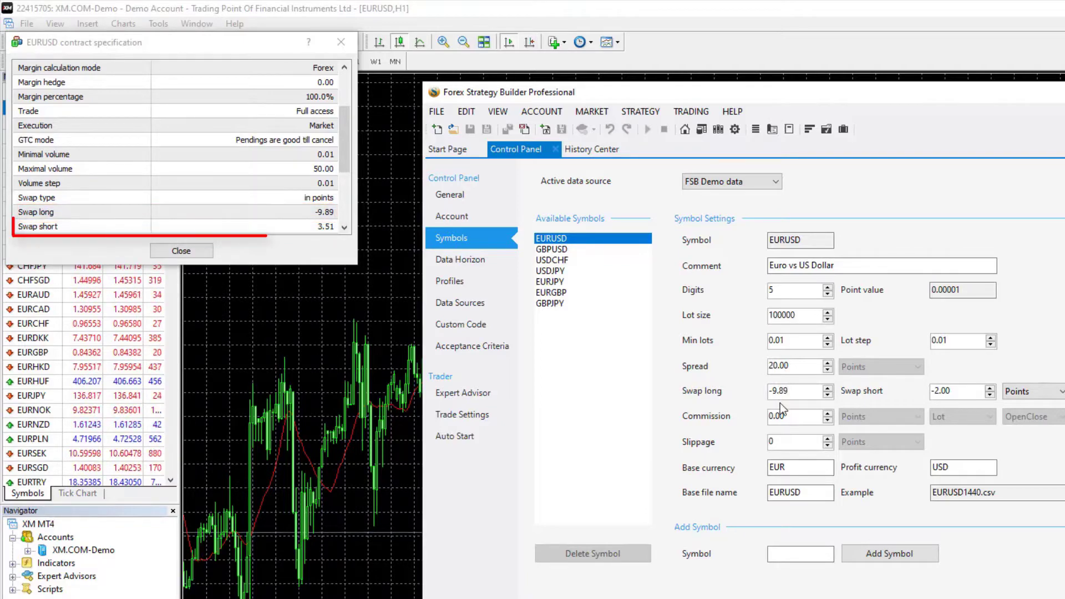
pyautogui.moveTo(965, 391); pyautogui.dragTo(907, 397)
pyautogui.write('3.51')
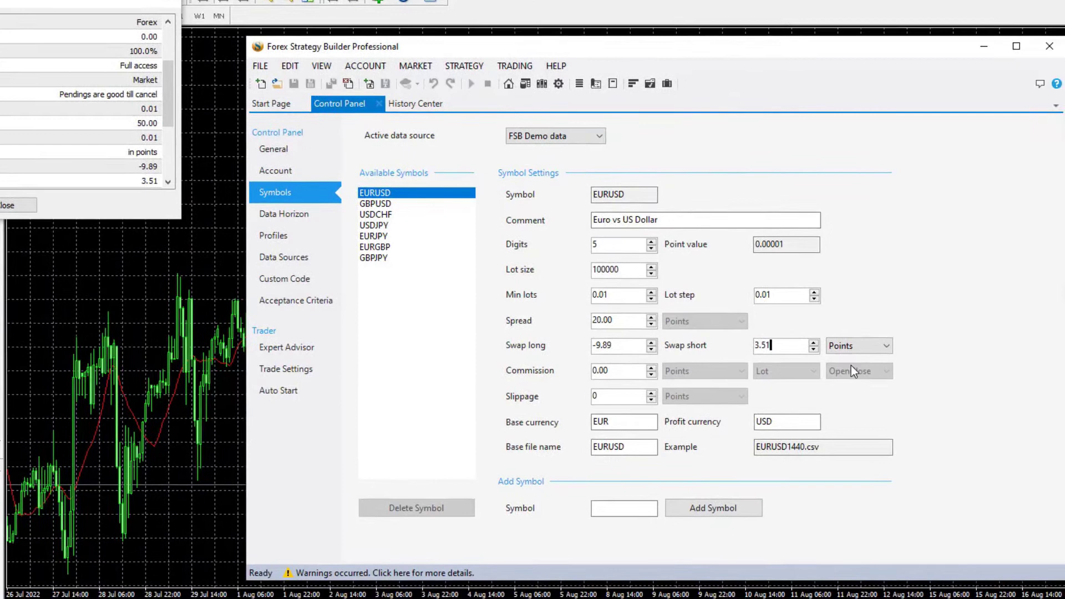
pyautogui.click(900, 356)
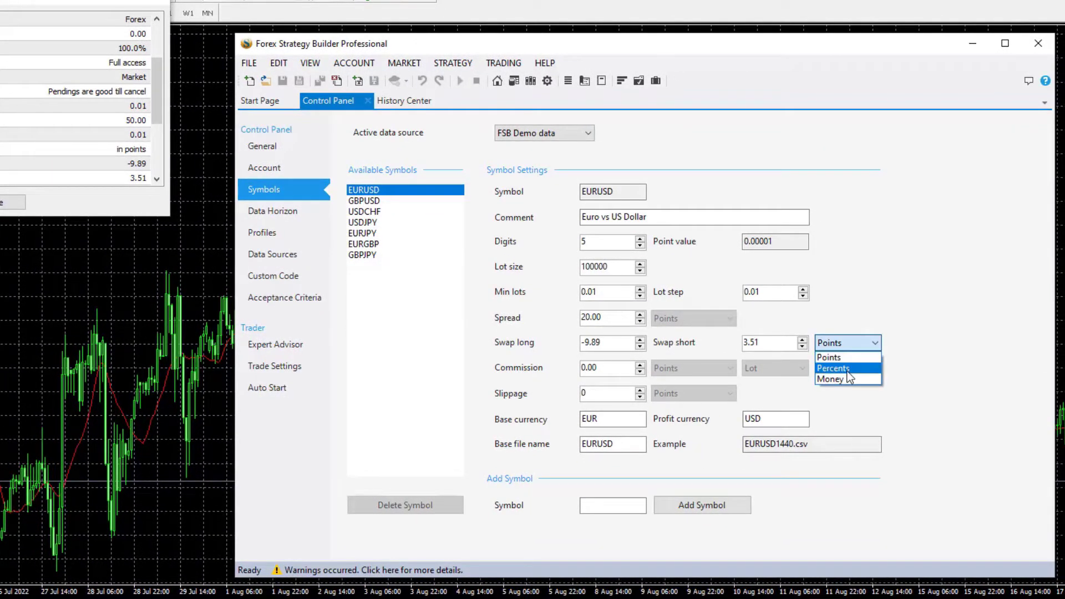
pyautogui.click(847, 342)
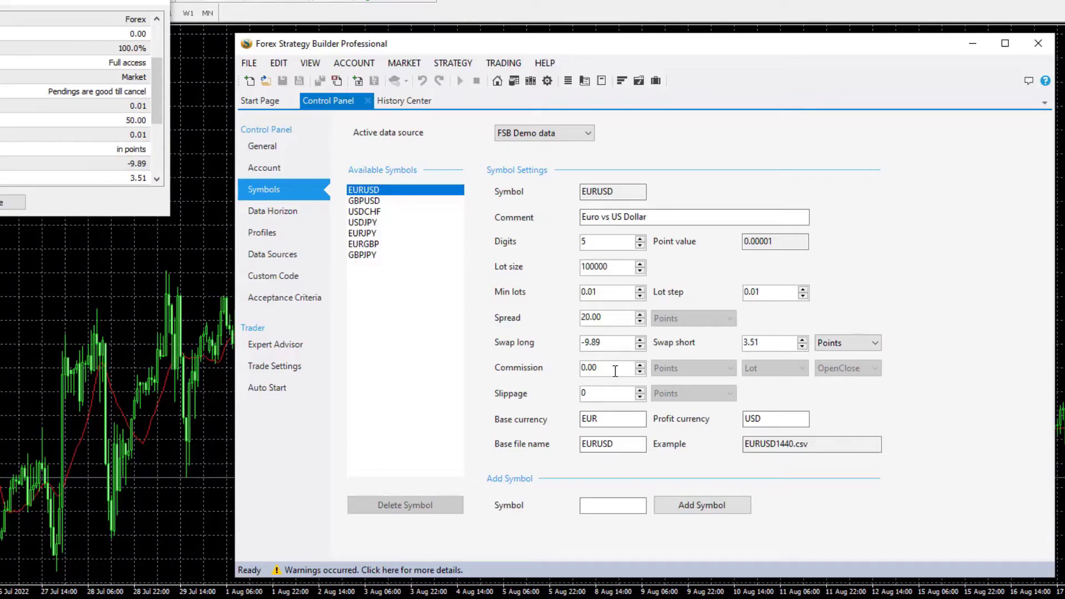
# Step: Switch to MetaTrader 4, close the contract specification, and buy 1.00 lot of EURUSD, accepting the One-Click Trading terms
pyautogui.hotkey('alt', 'Tab')
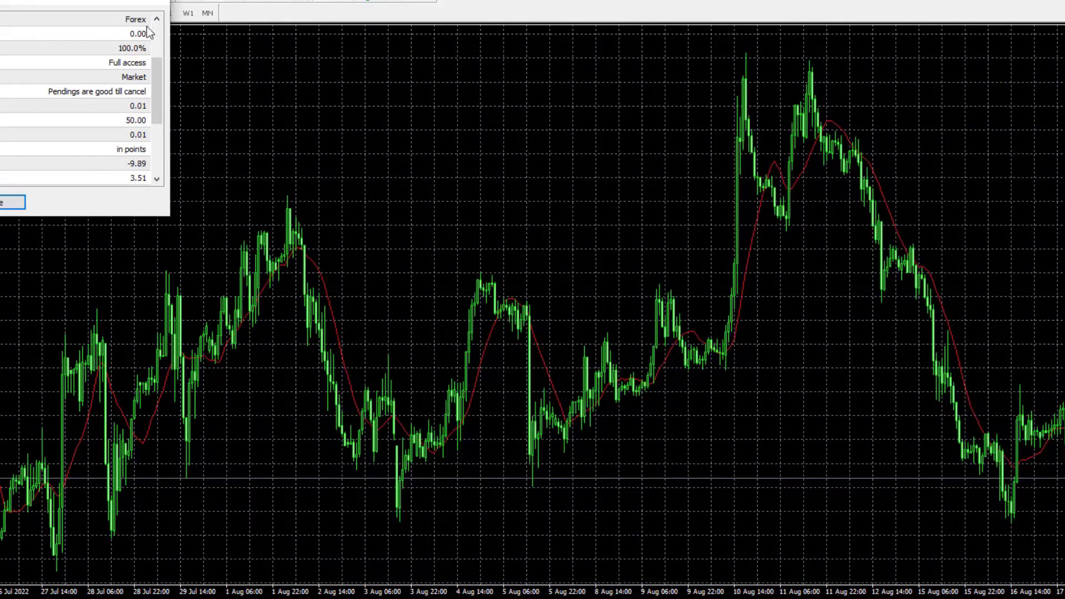
pyautogui.click(154, 6)
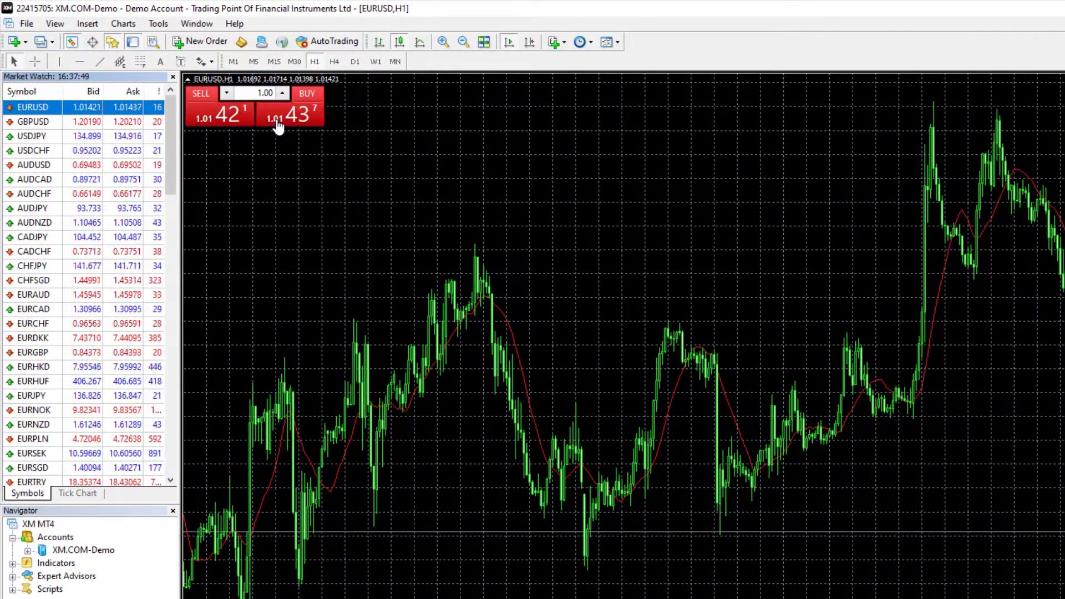
pyautogui.click(277, 125)
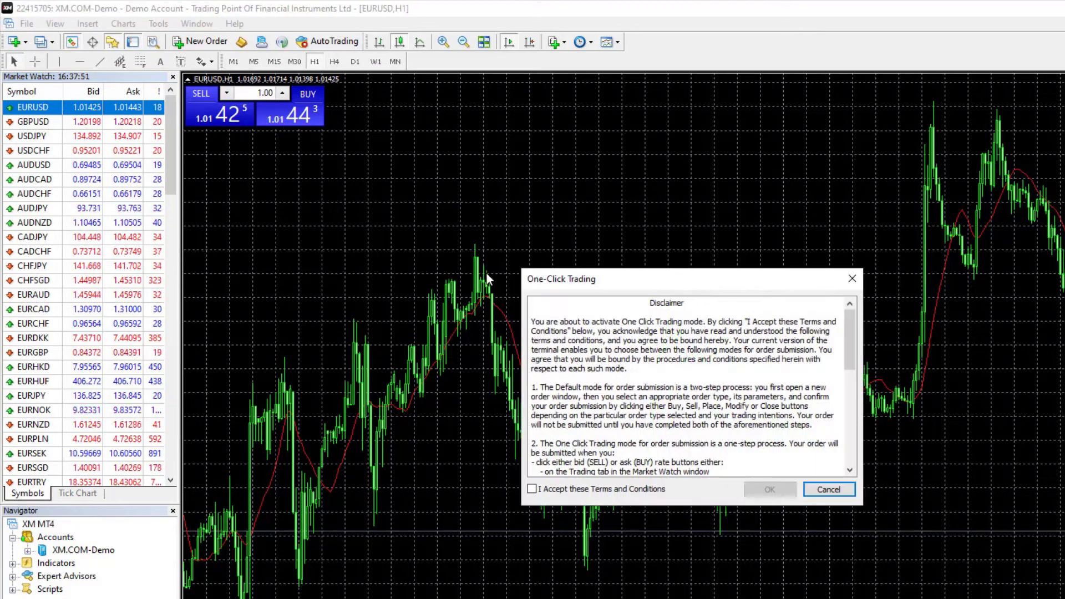
pyautogui.click(534, 490)
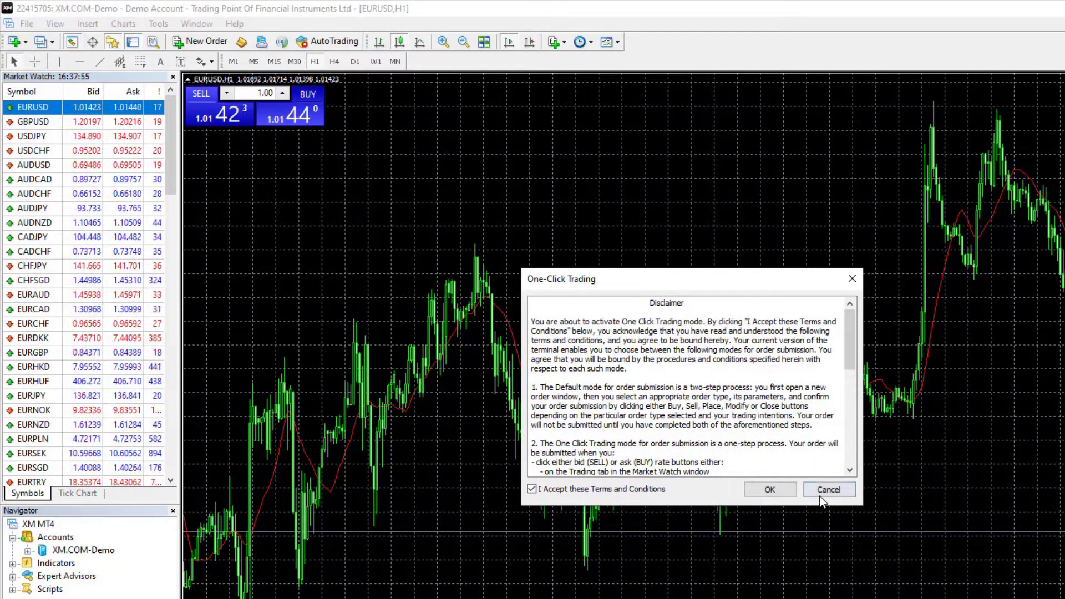
pyautogui.click(783, 492)
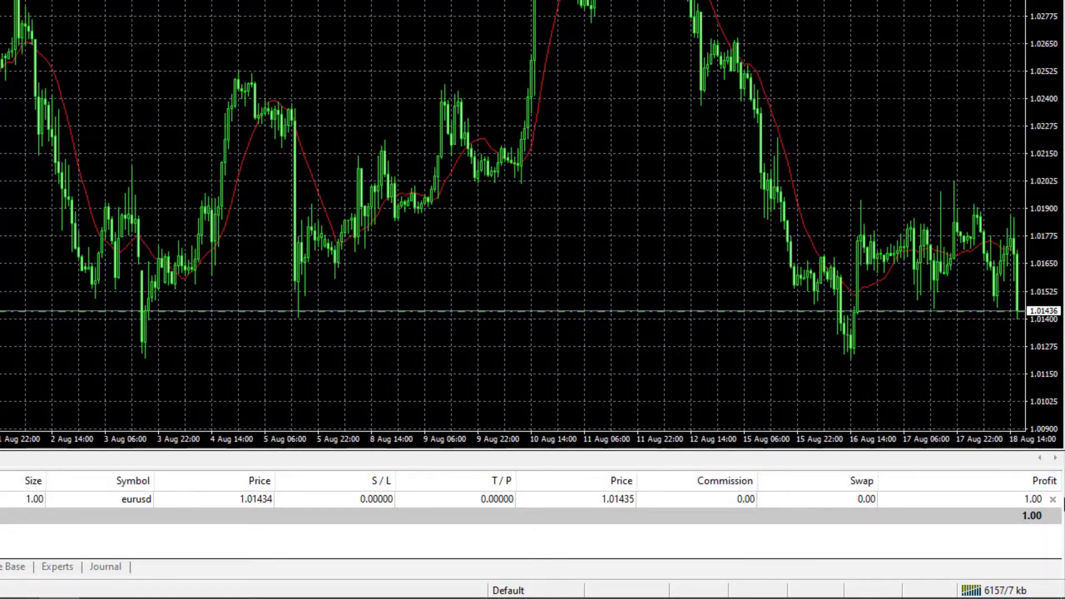
# Step: Close the open 1.00-lot EURUSD position and turn on the Commissions column in the account history
pyautogui.click(1053, 505)
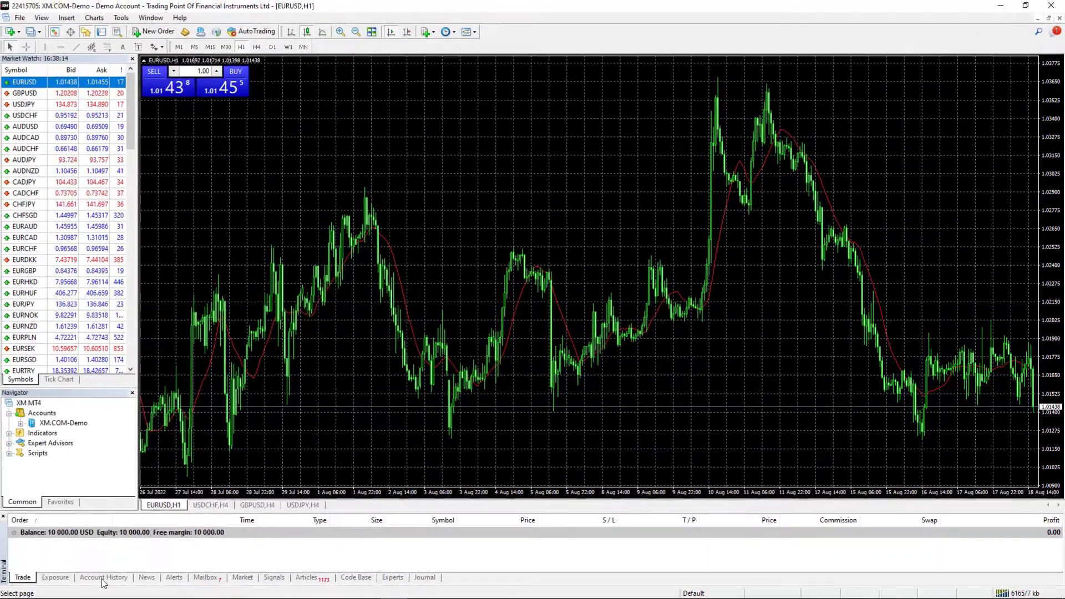
pyautogui.click(53, 575)
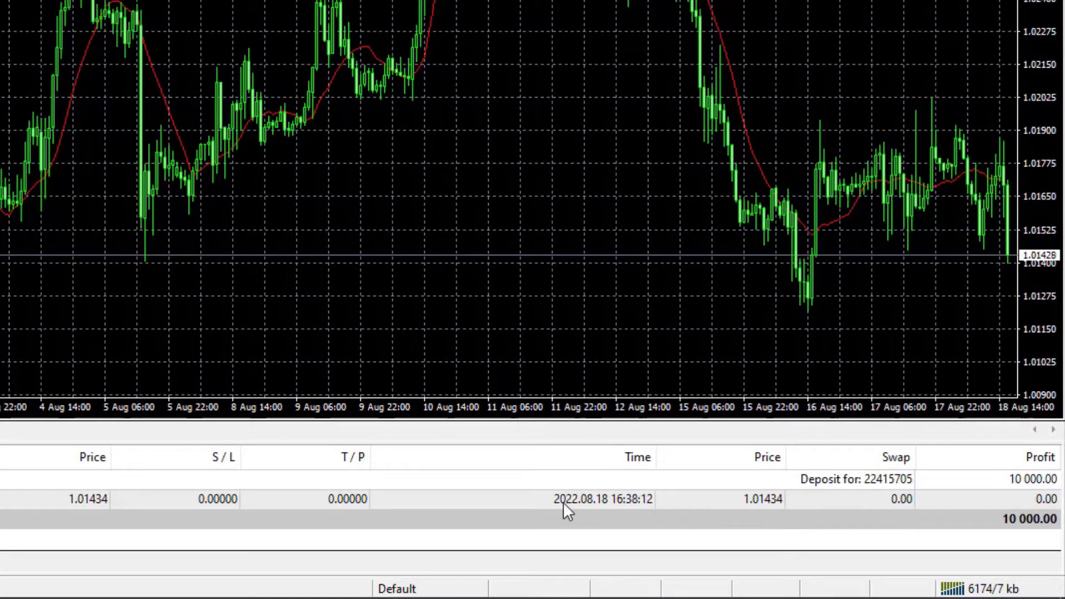
pyautogui.rightClick(521, 457)
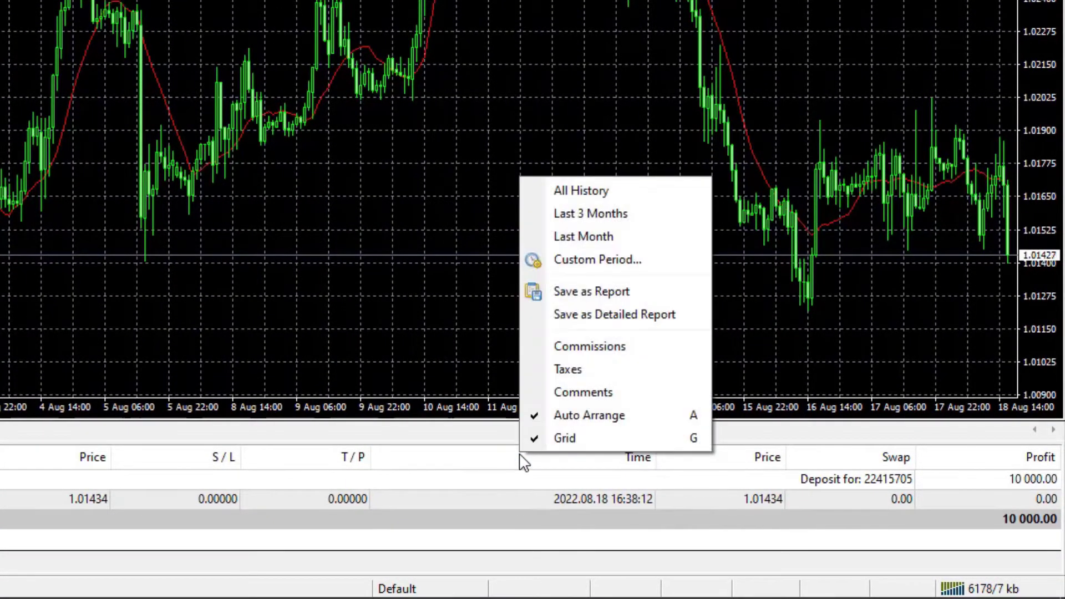
pyautogui.click(561, 353)
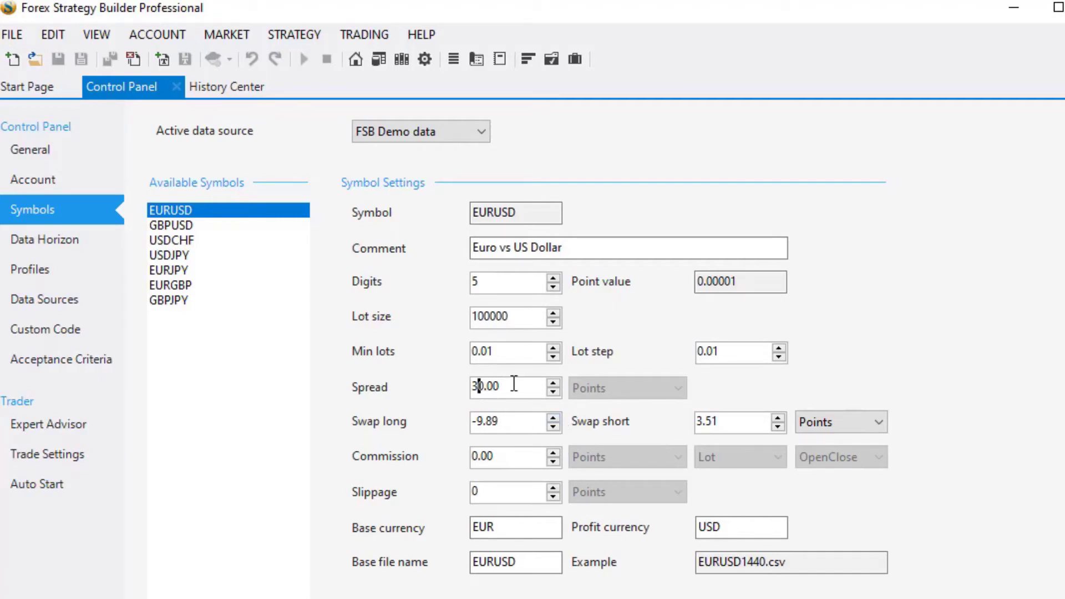
# Step: Switch to Forex Strategy Builder Professional and set the EURUSD spread to 20.00 points
pyautogui.moveTo(441, 387); pyautogui.dragTo(410, 395)
# Step: Check the symbol settings of GBPUSD and USDCHF, return to EURUSD, and open the History Center's data download page
pyautogui.click(168, 226)
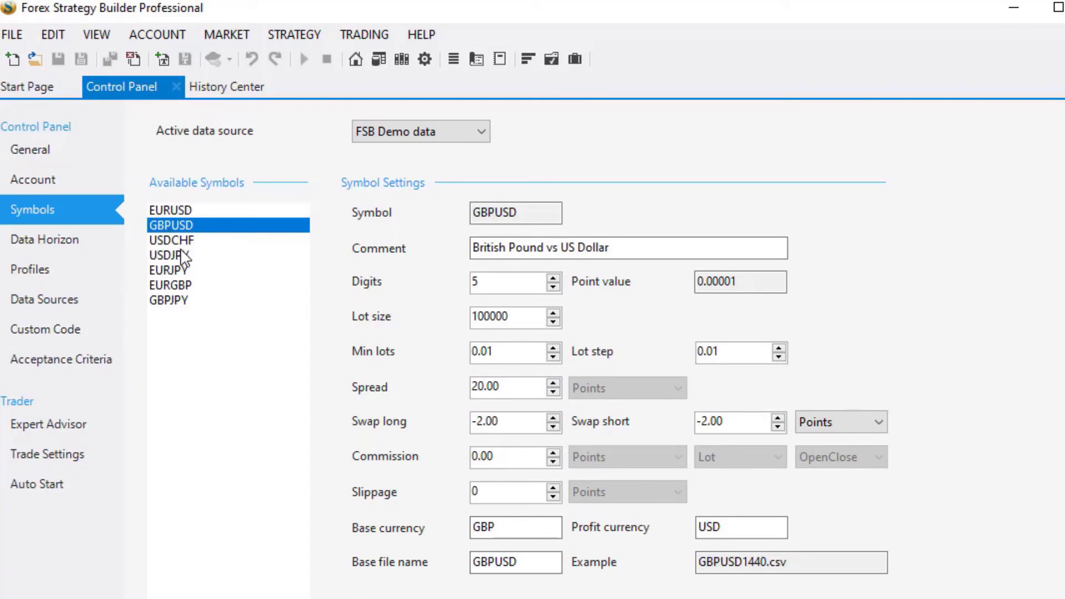
pyautogui.click(182, 243)
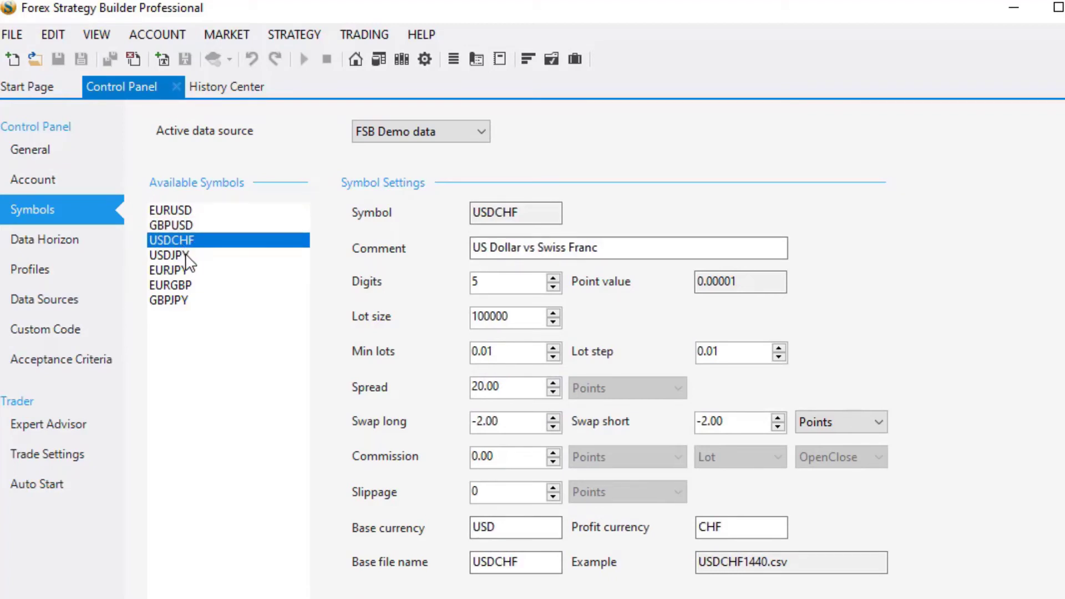
pyautogui.click(184, 209)
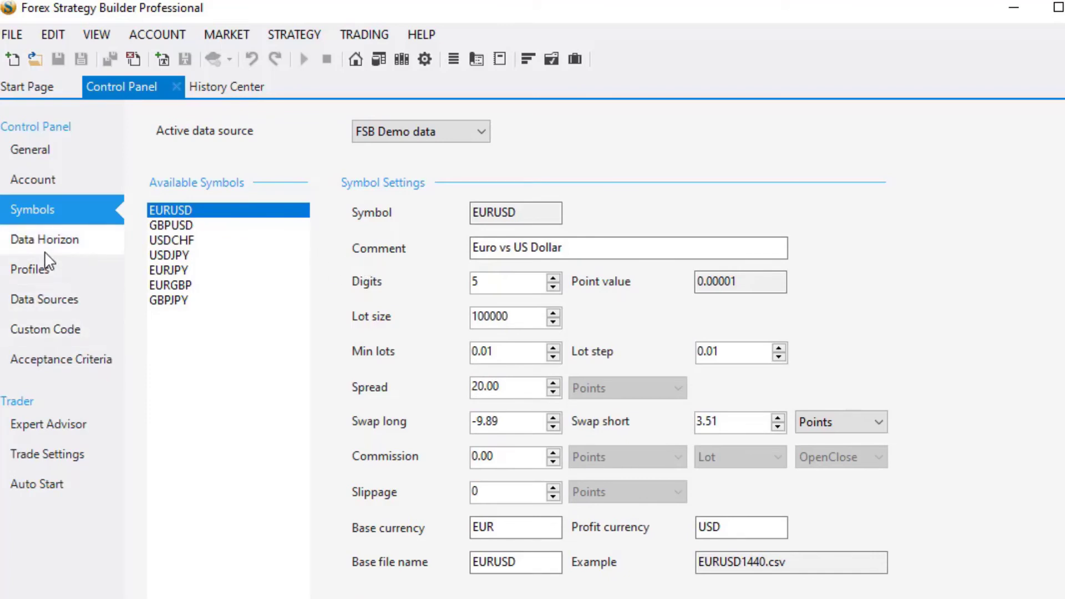
pyautogui.click(236, 88)
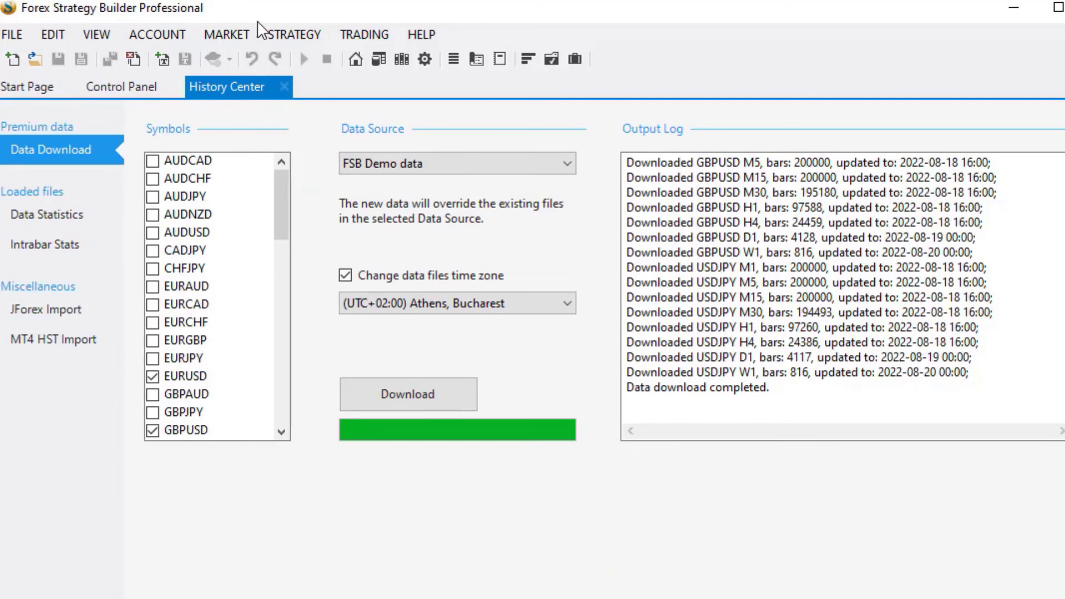